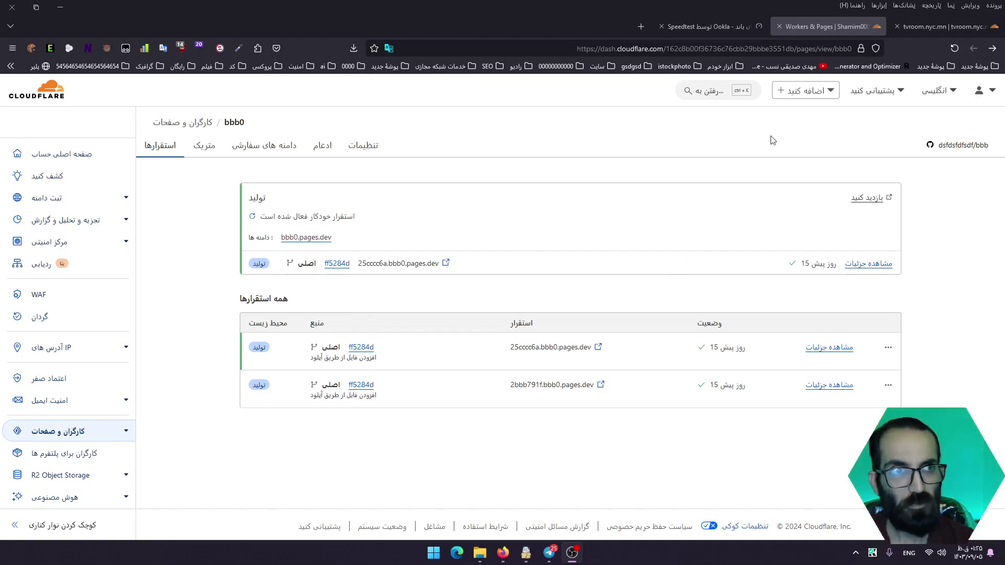
Check the tvroom.nyc.mn domain overview, and start setting up a custom domain for the bbb0 Pages project.
click(952, 27)
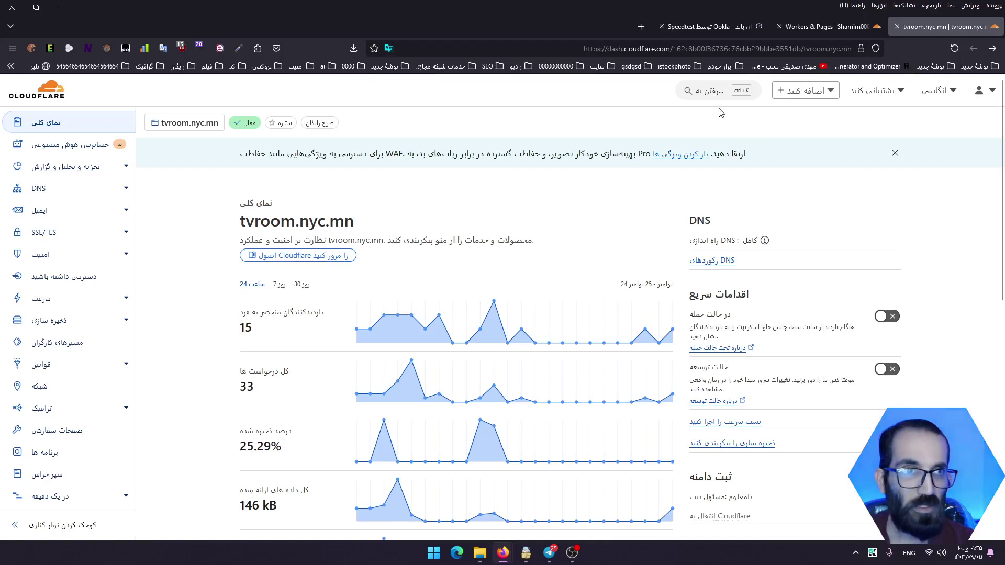
click(827, 26)
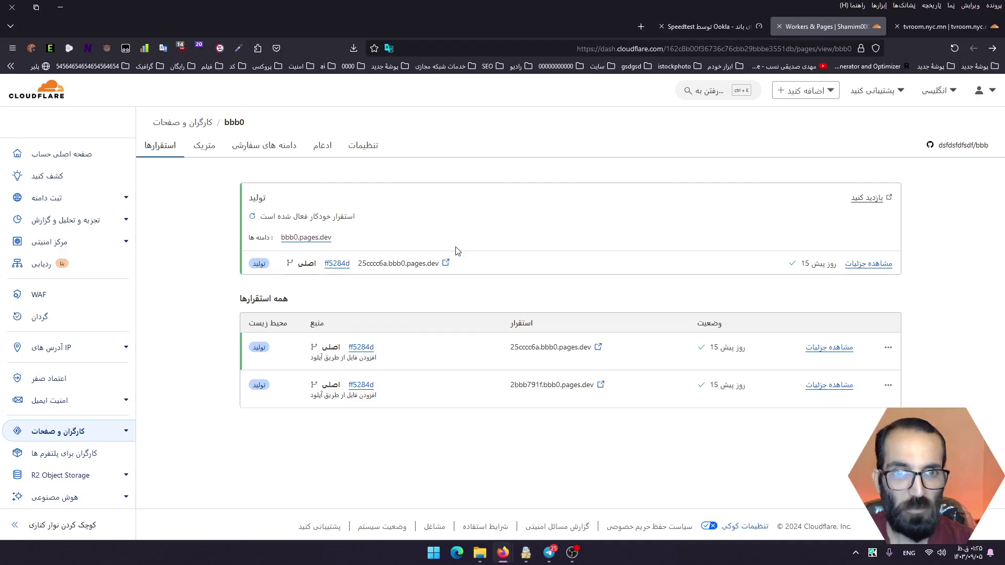
click(292, 153)
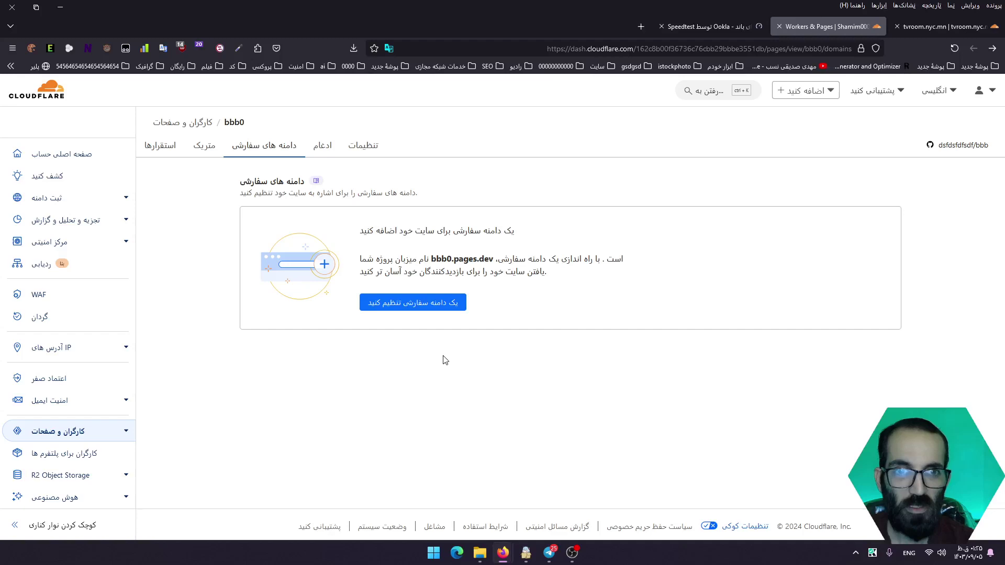
click(434, 313)
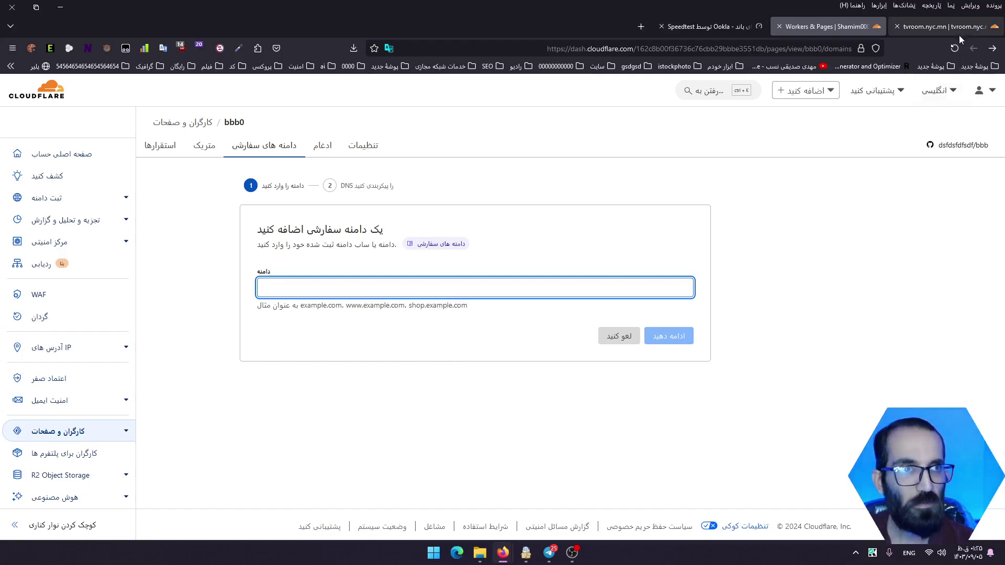
Copy the domain name tvroom.nyc.mn from its overview page.
click(943, 27)
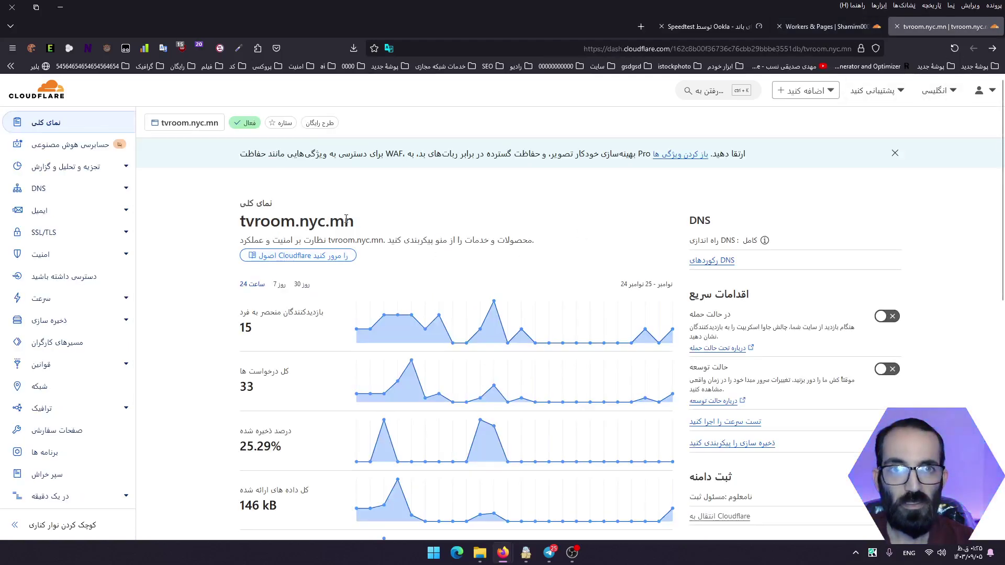
drag(346, 218, 275, 212)
right_click(259, 212)
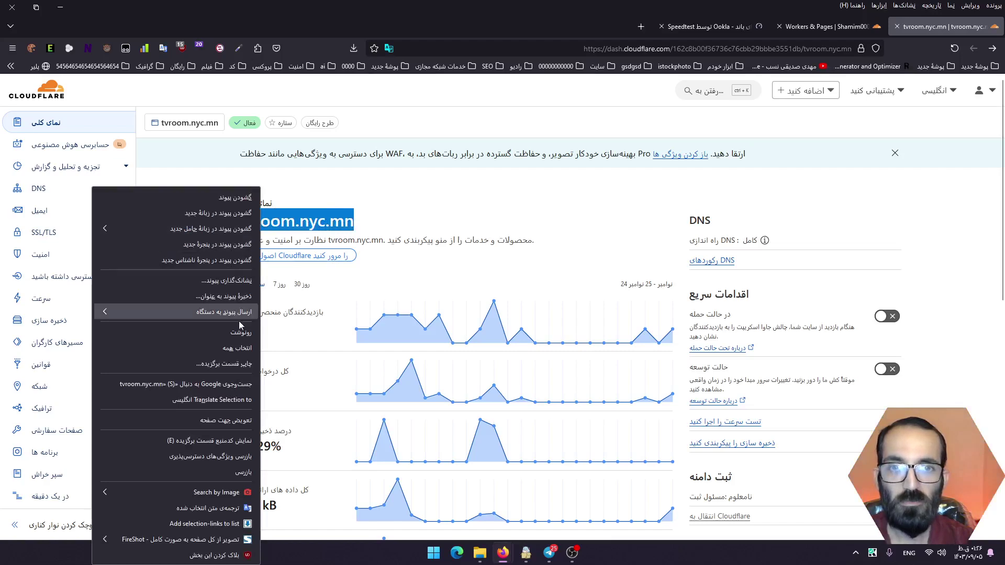
click(231, 324)
double_click(245, 327)
drag(355, 221, 241, 219)
right_click(324, 220)
drag(330, 222, 241, 224)
right_click(241, 224)
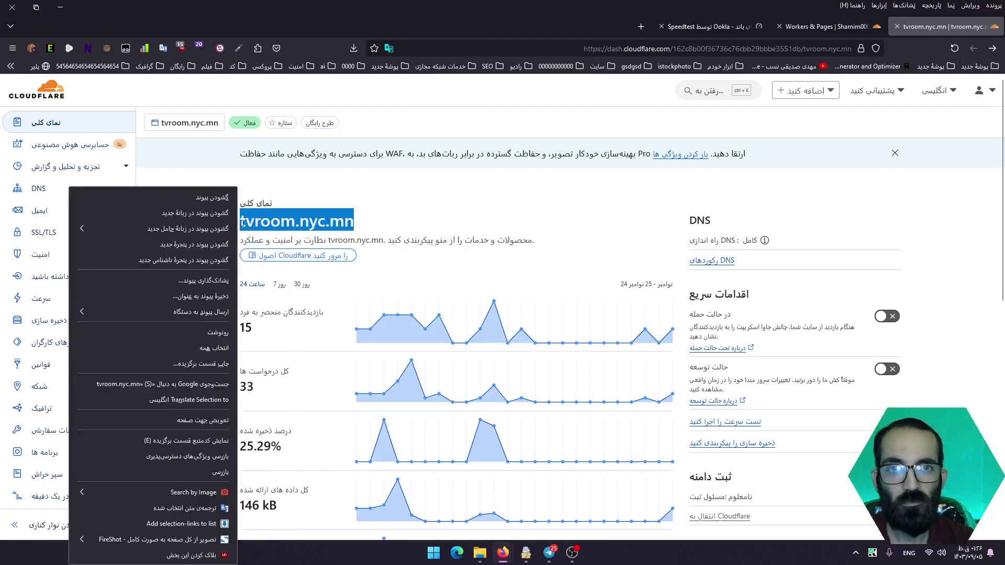
click(207, 339)
Enter 1.tvroom.nyc.mn as the custom domain for the bbb0 project.
key(ctrl+Tab)
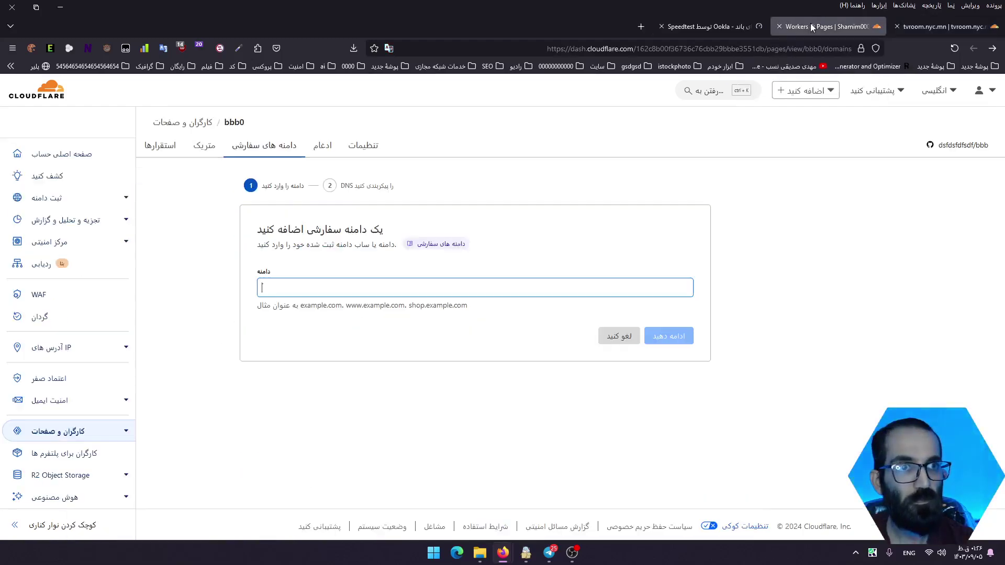
text(1)
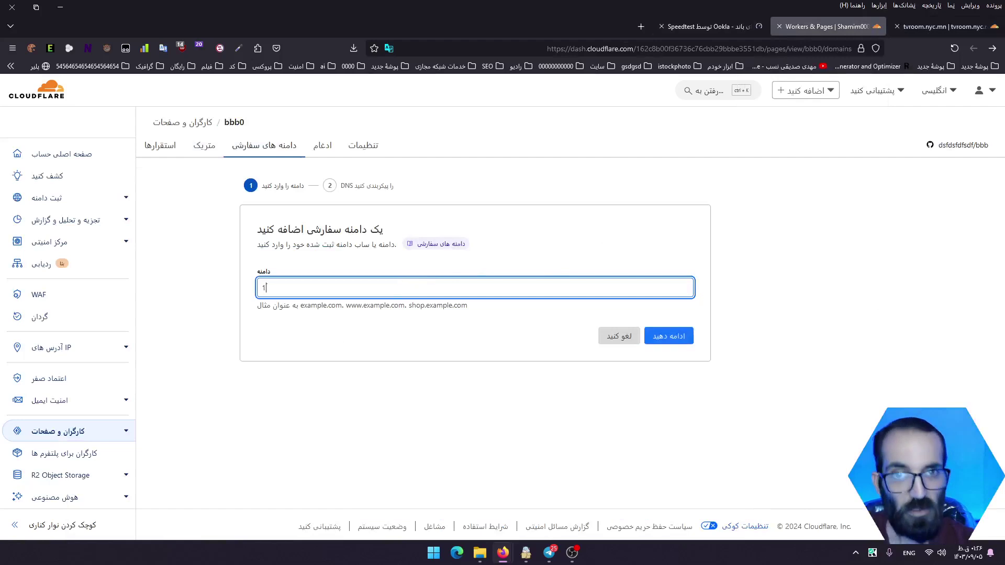
text(.)
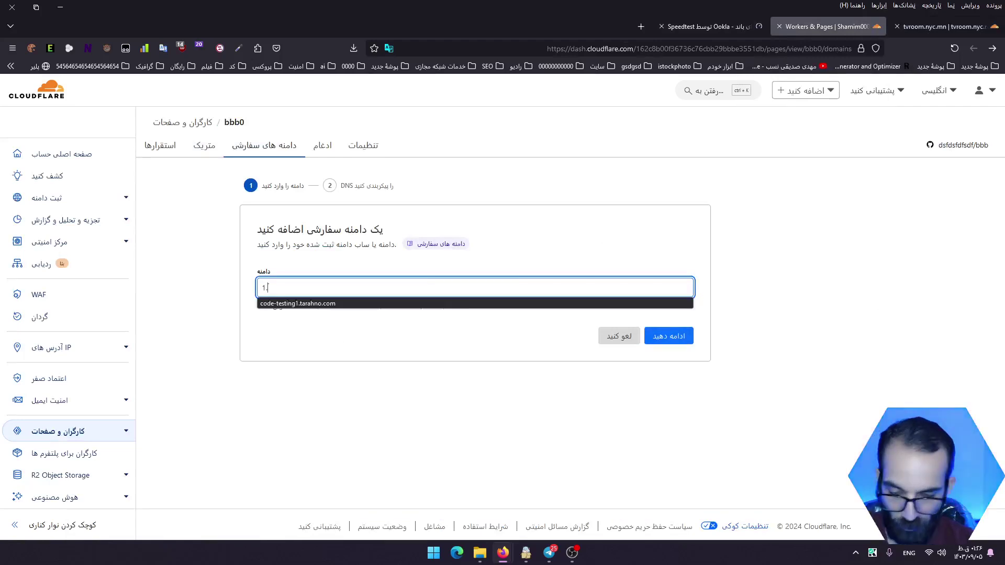
key(ctrl+v)
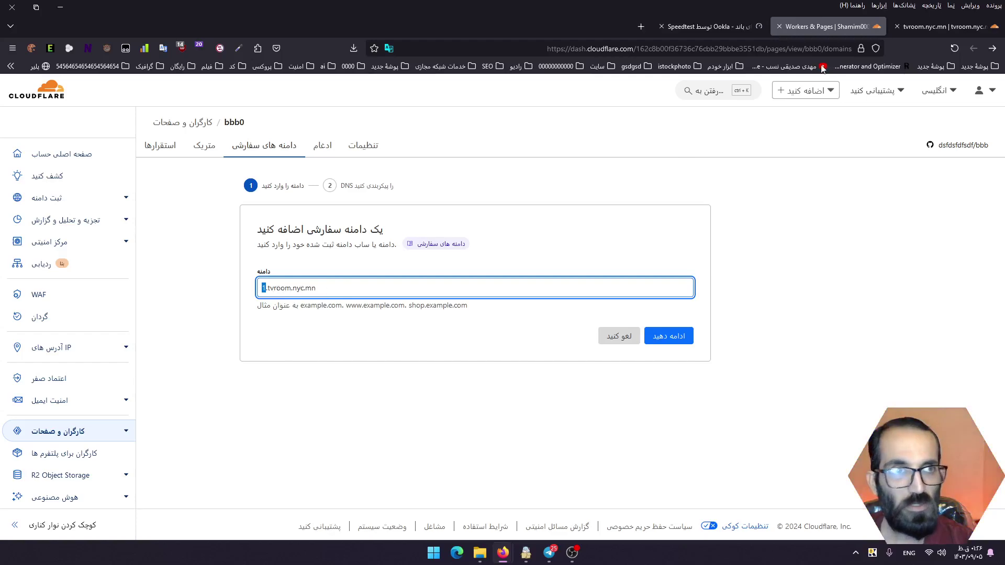
Submit the custom domain and activate it with the proposed CNAME record pointing to bbb0.pages.dev.
click(942, 26)
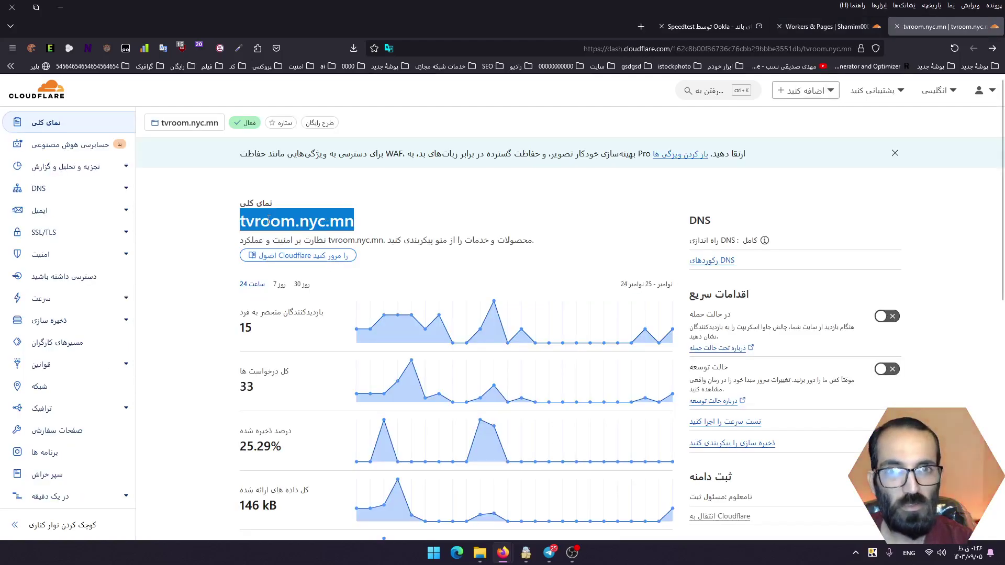
key(ctrl+Tab)
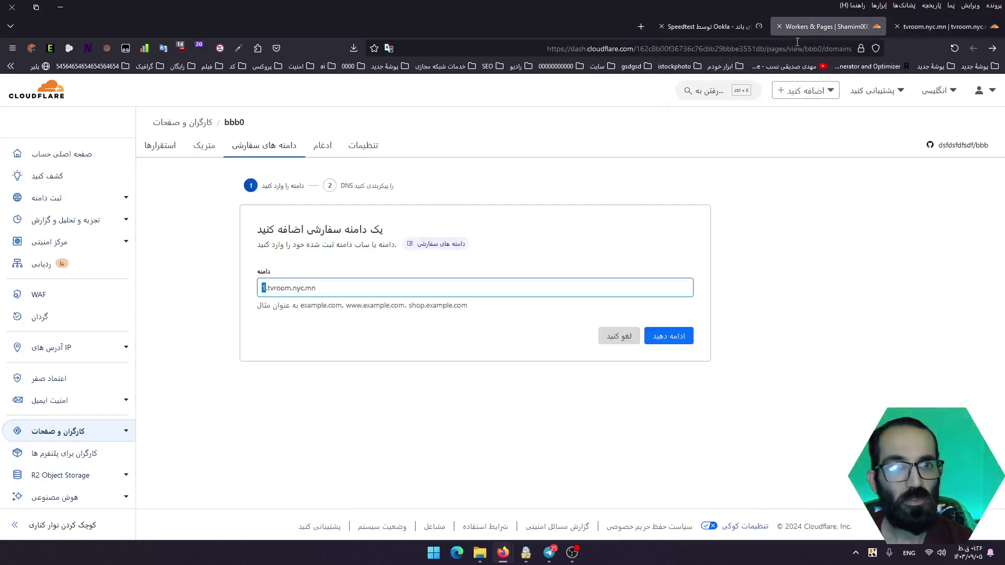
click(668, 336)
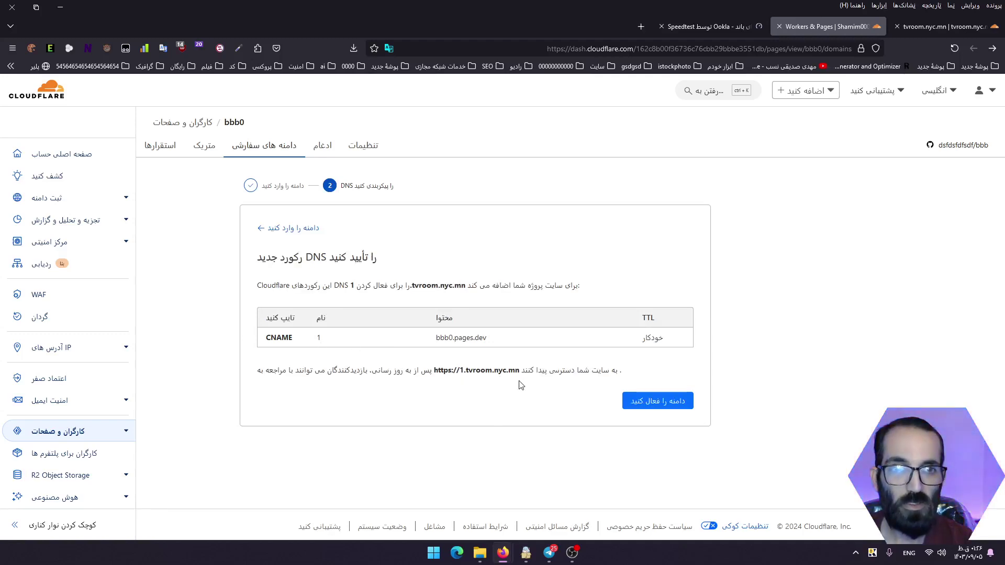
click(648, 407)
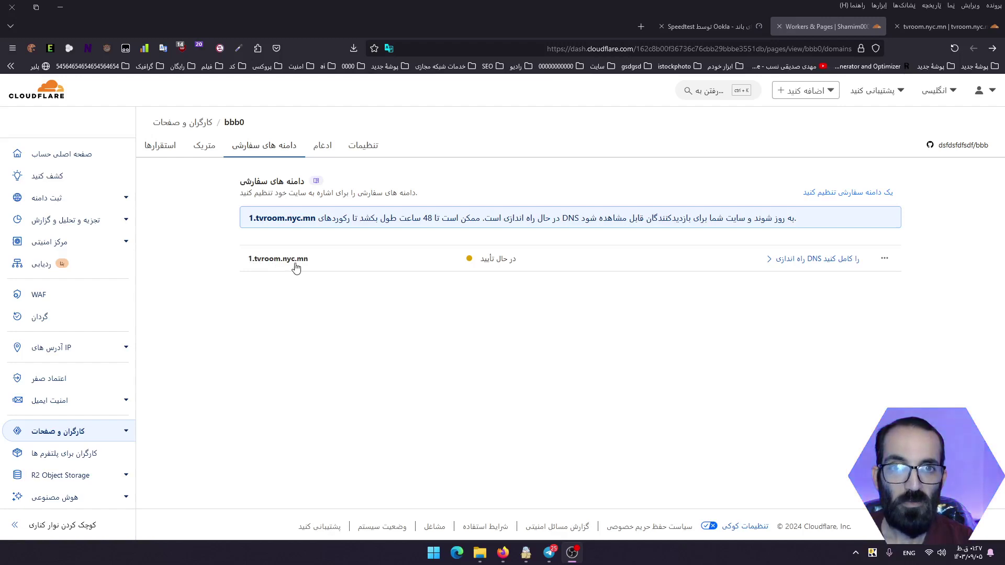
Check the site at bbb0.pages.dev, and copy the address 1.tvroom.nyc.mn from the project's custom domains.
click(707, 32)
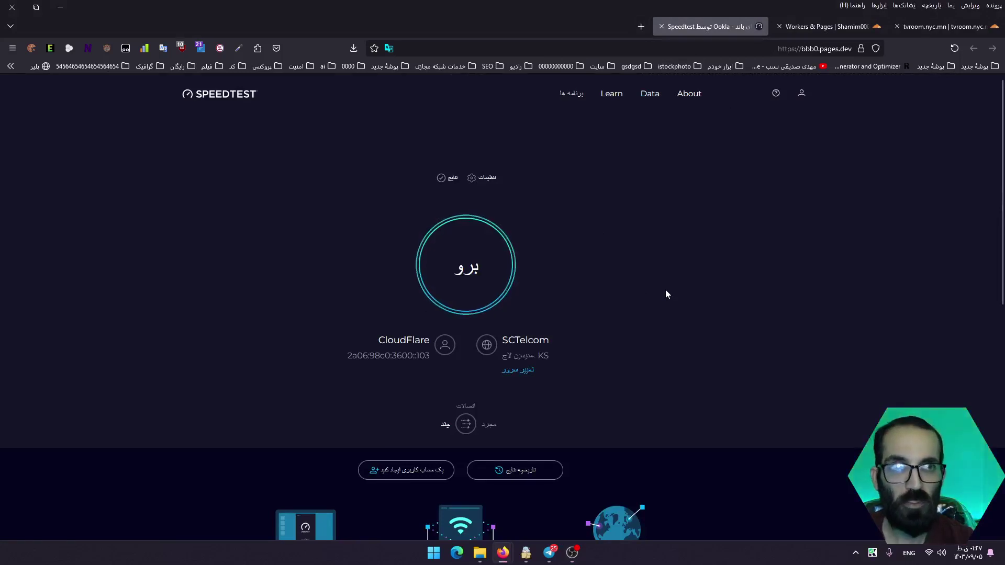
click(827, 26)
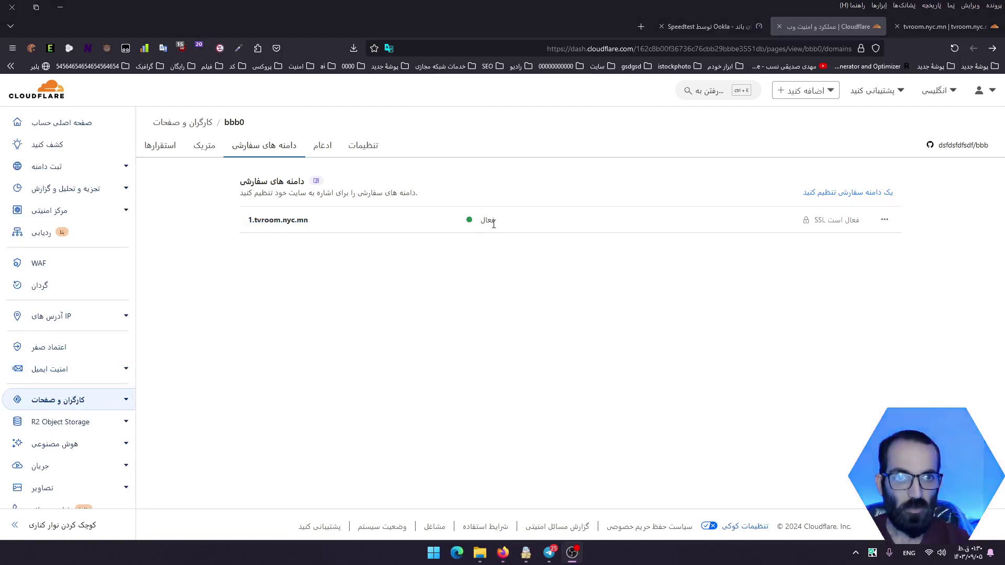
triple_click(305, 220)
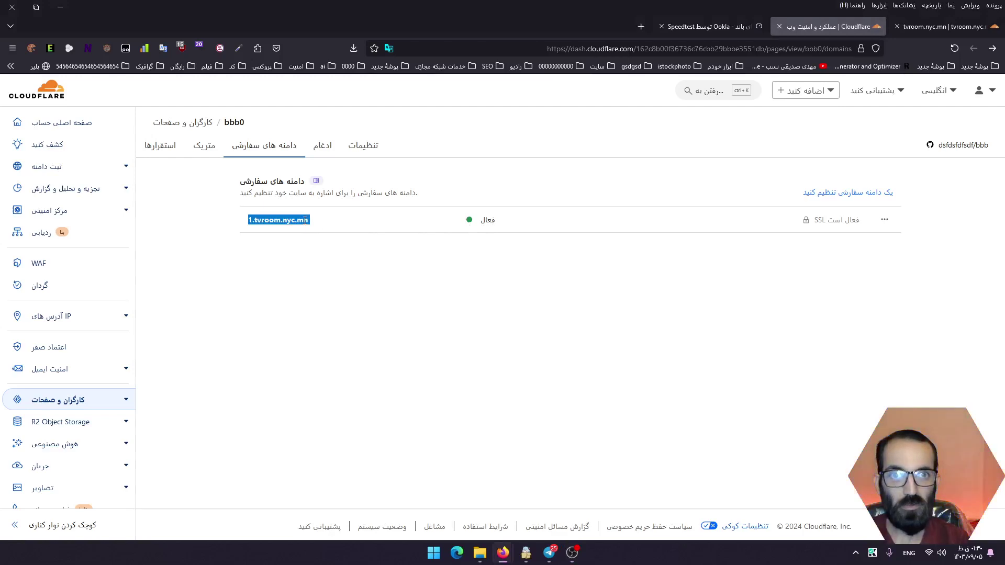
drag(309, 220, 233, 221)
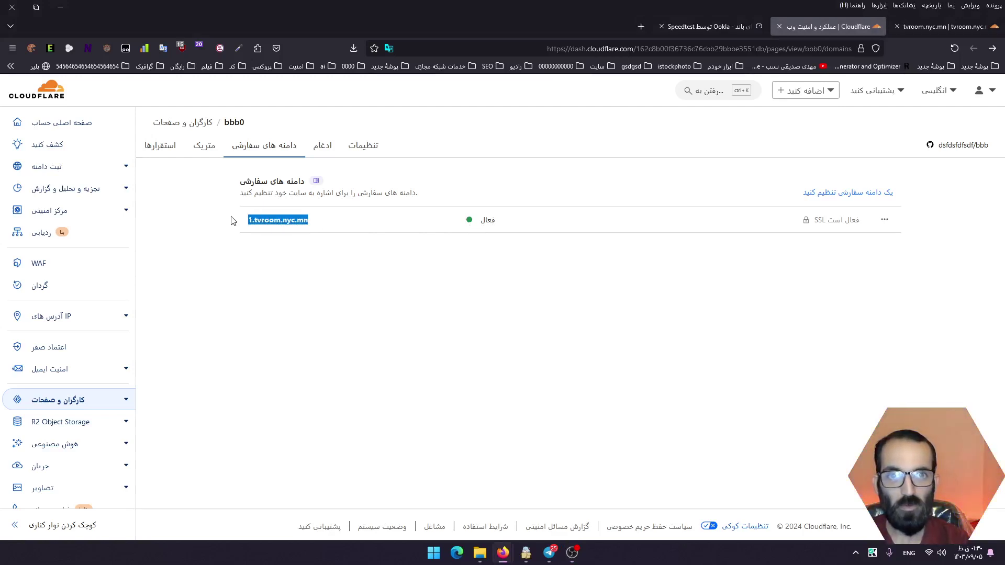
right_click(271, 235)
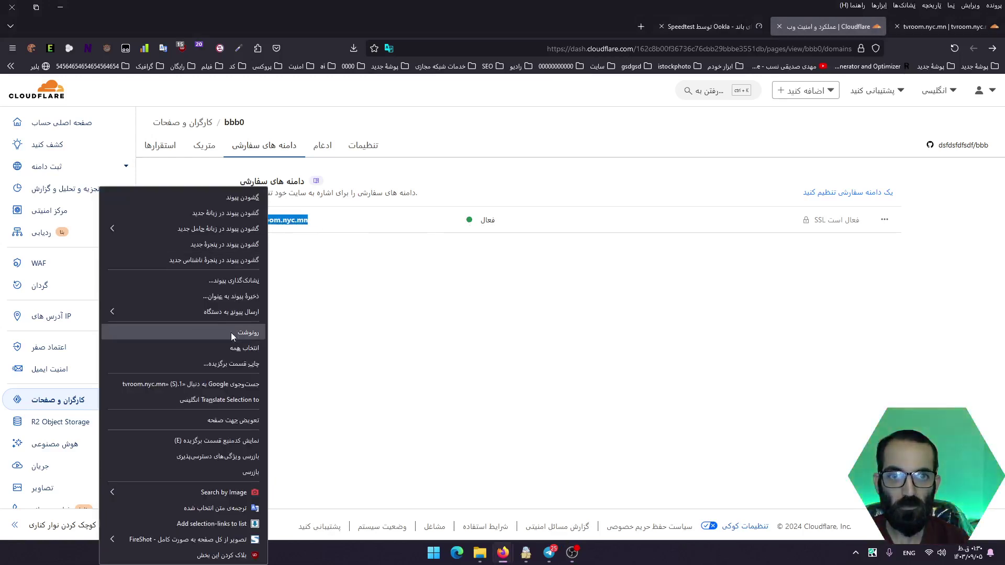
click(231, 332)
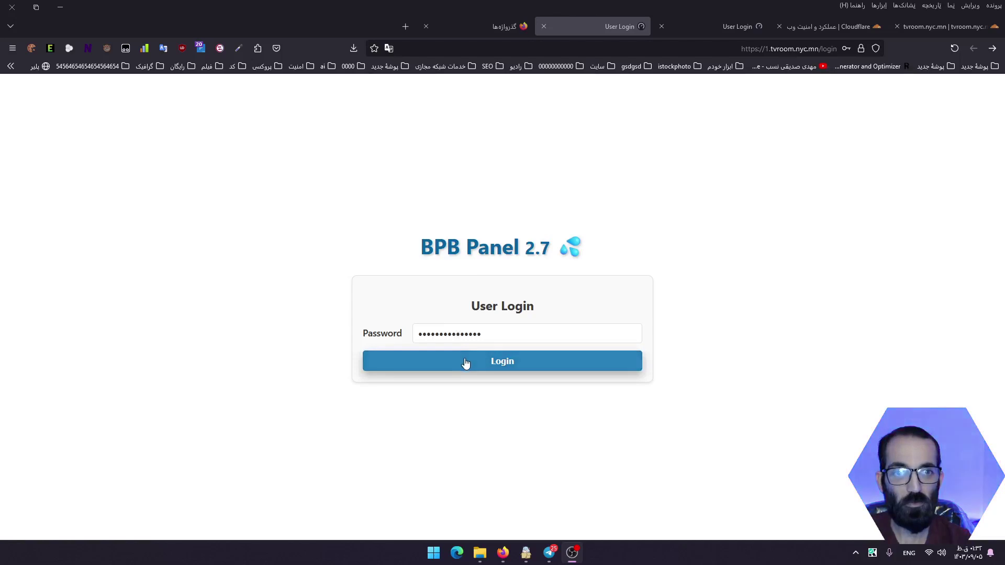
Log in to the BPB Panel at 1.tvroom.nyc.mn and dismiss the offer to save the password.
click(535, 364)
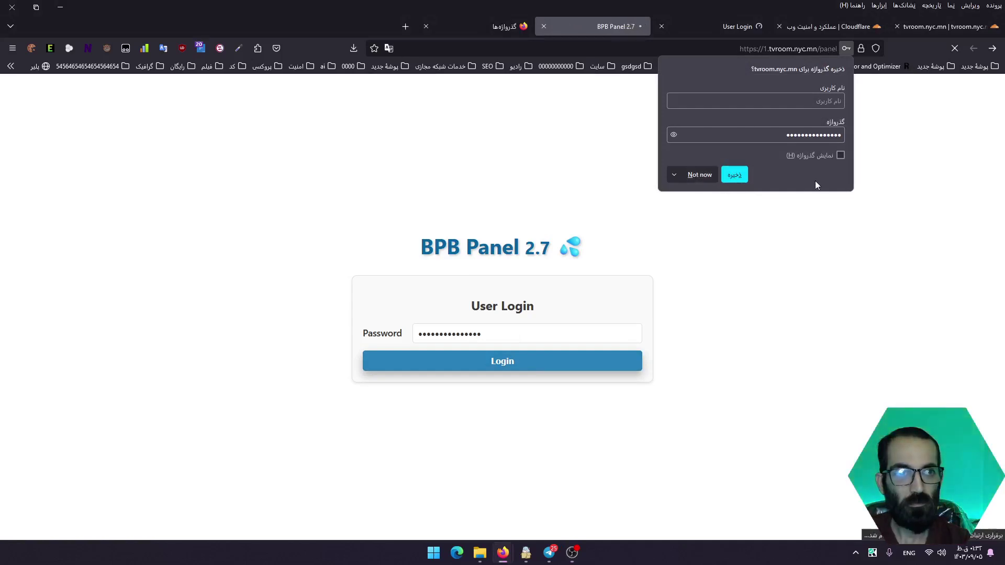
click(805, 200)
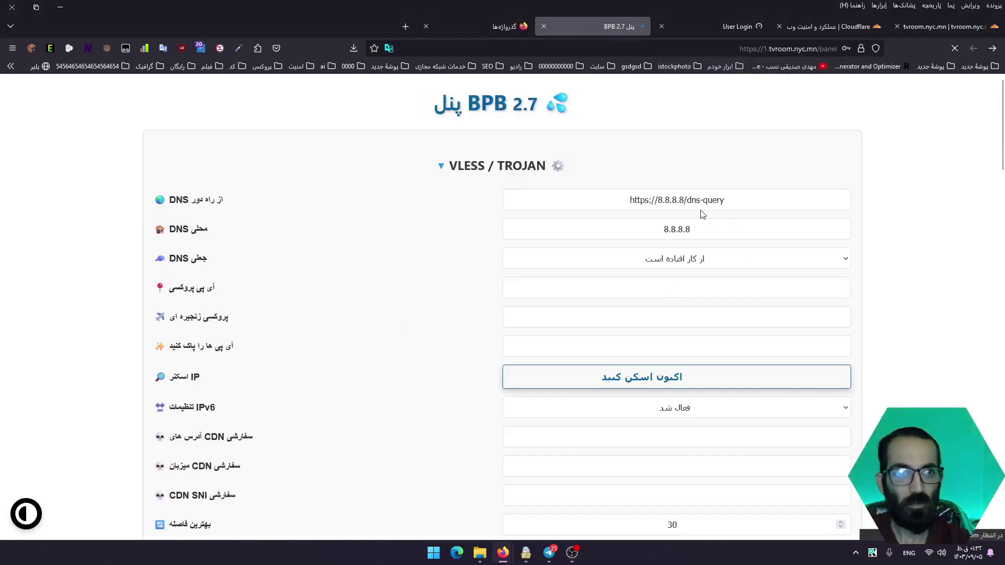
Examine the BPB Panel's protocol, port and subscription sections, down to the Normal Sub and Full Normal Sub tables.
scroll(591, 252, down, 5)
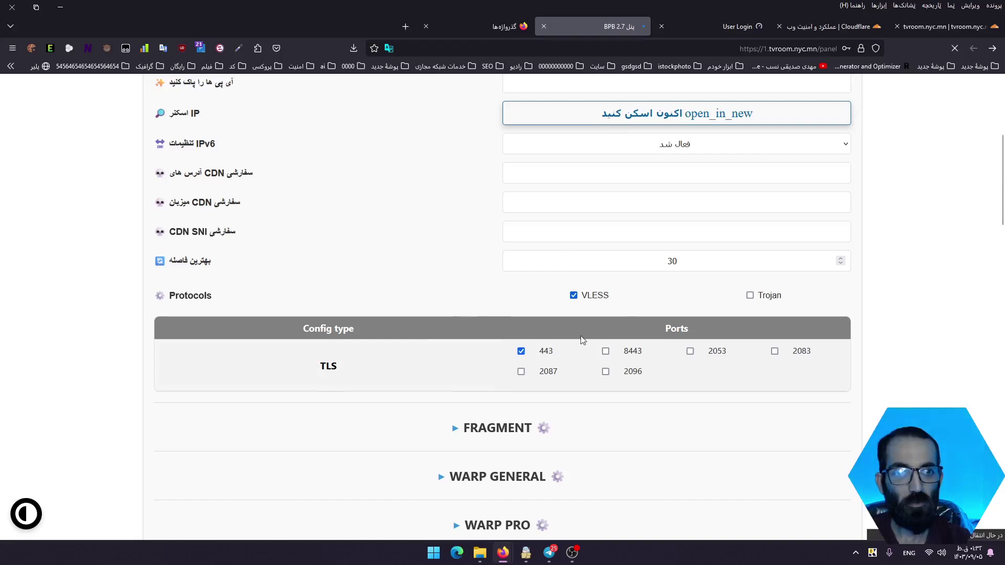
scroll(662, 340, down, 3)
scroll(362, 354, down, 2)
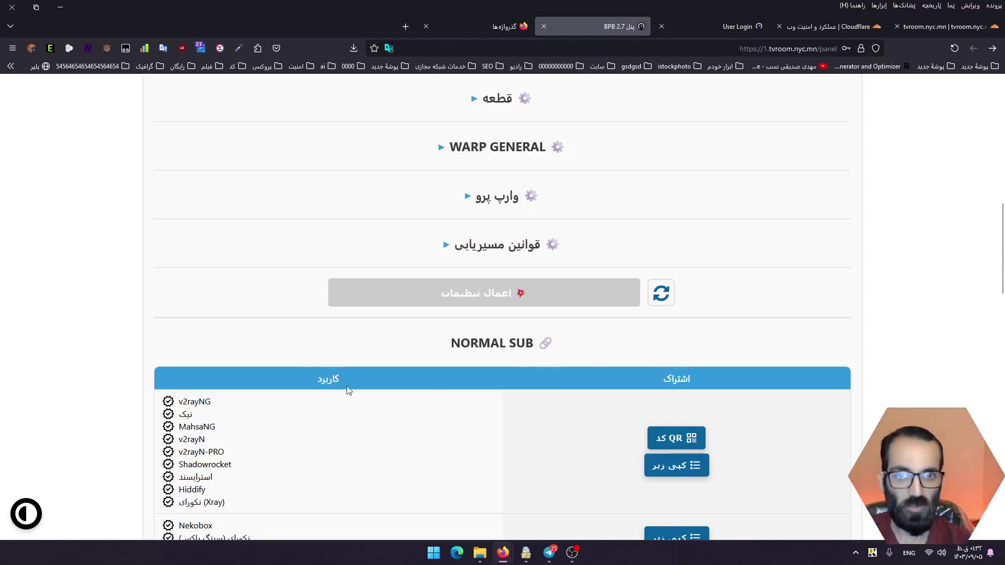
scroll(360, 388, down, 2)
scroll(519, 381, down, 3)
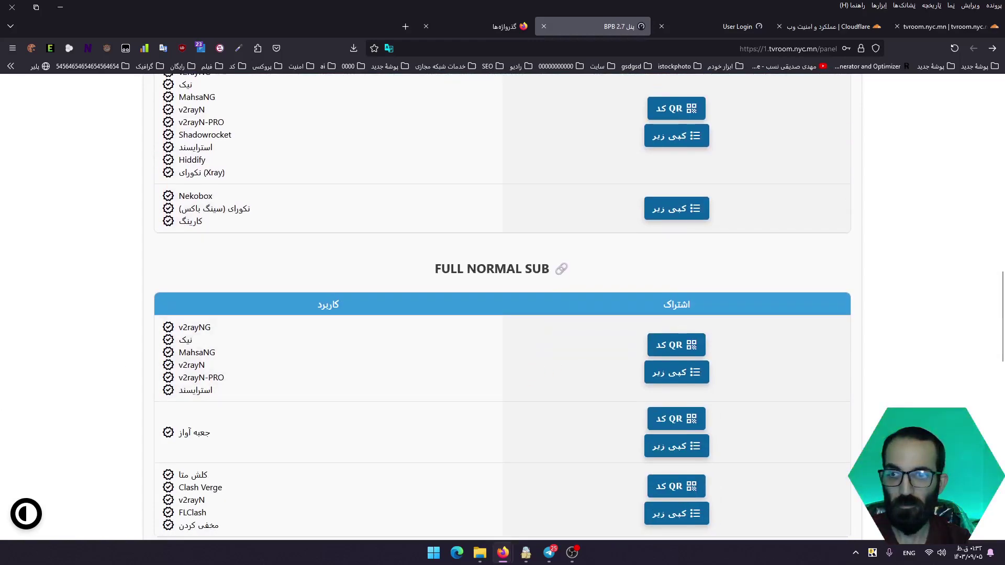
scroll(799, 312, up, 5)
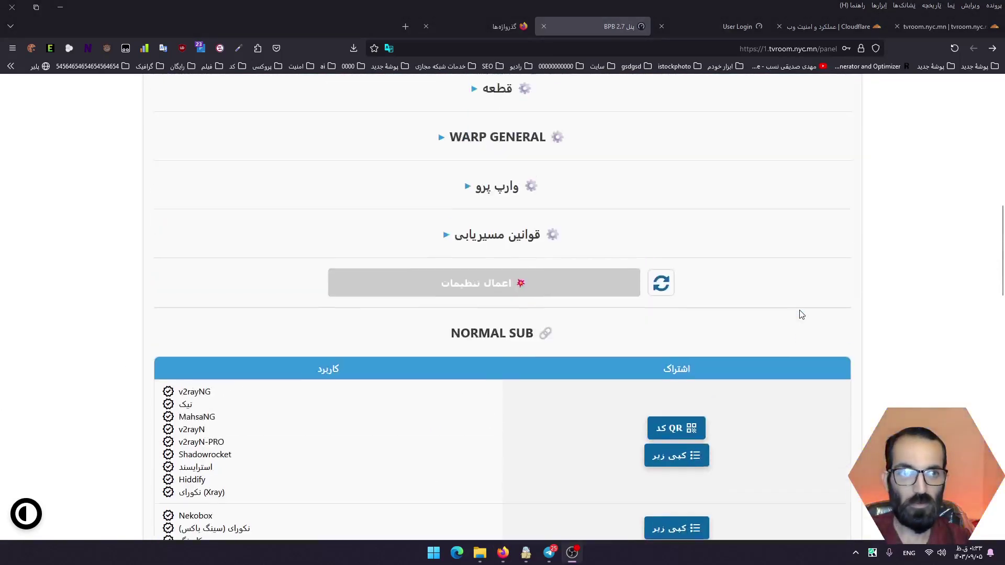
scroll(786, 330, down, 2)
scroll(673, 320, down, 1)
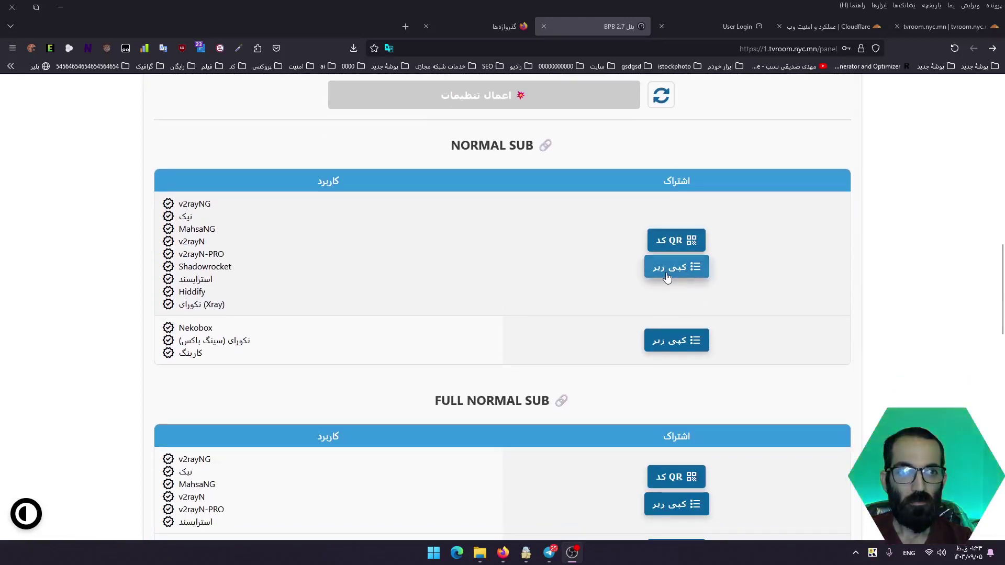
Enable TLS ports 8443, 2053, 2083, 2087 and 2096 alongside 443, and apply the panel settings.
scroll(667, 278, up, 6)
click(553, 235)
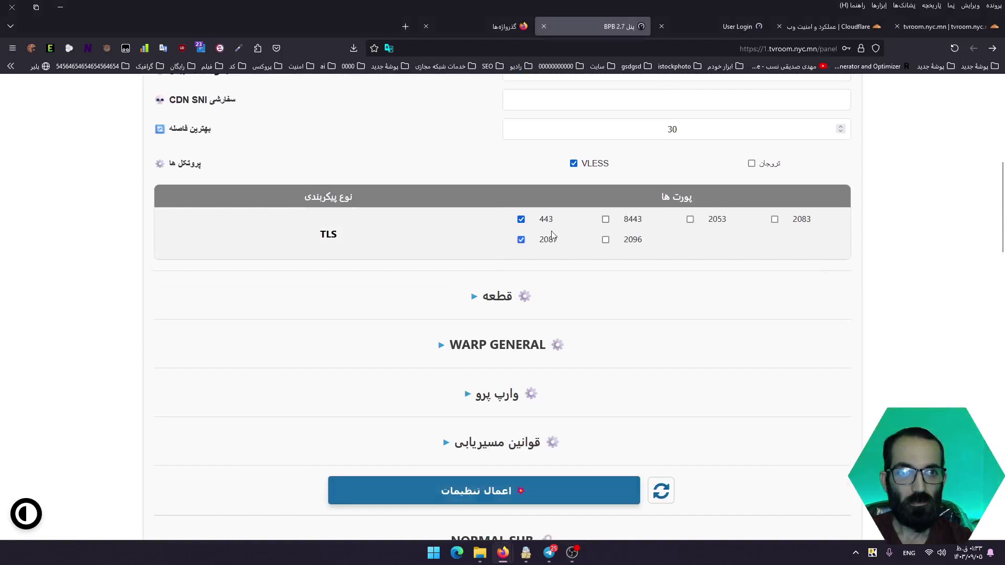
click(689, 220)
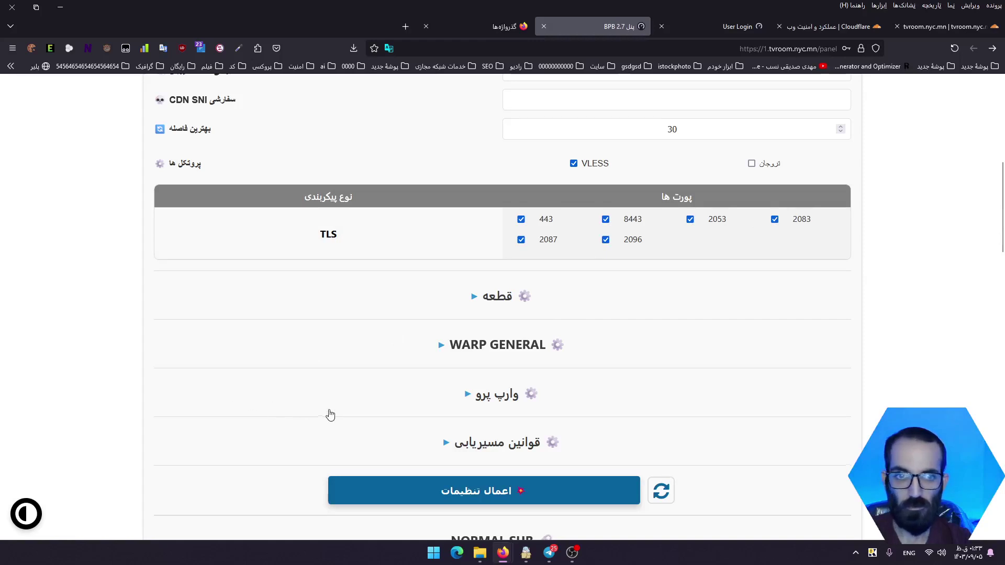
scroll(404, 347, down, 4)
click(488, 227)
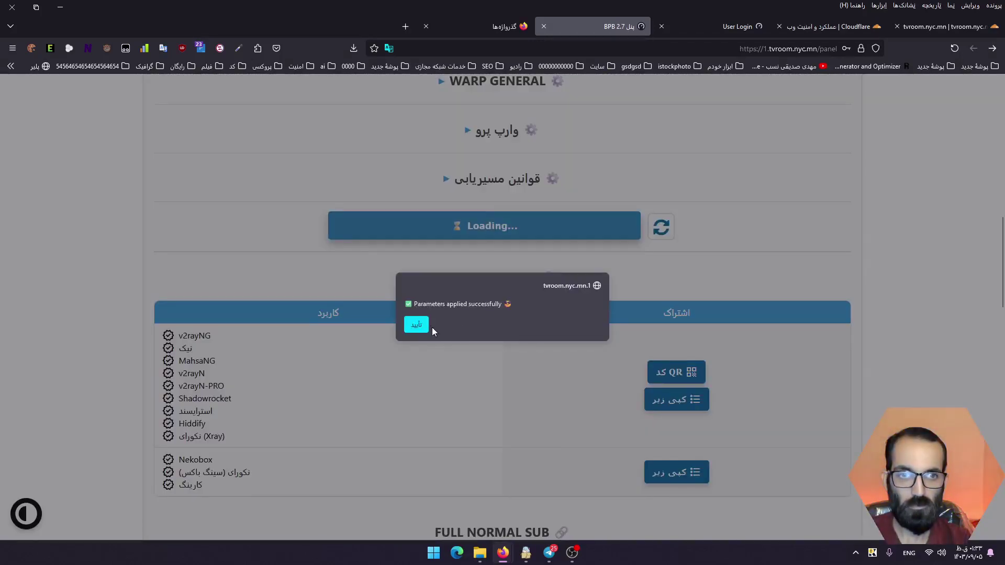
click(427, 323)
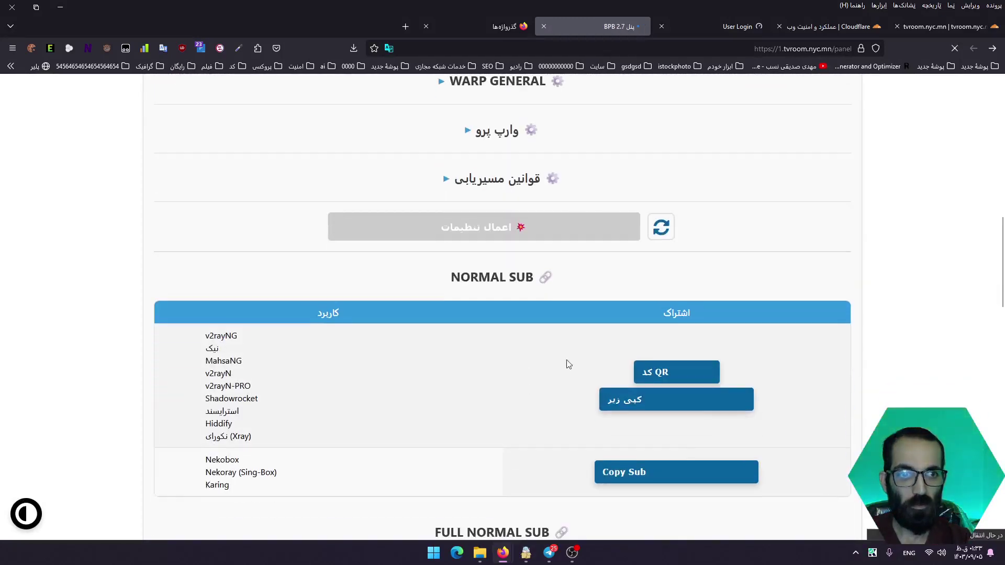
Copy the Normal Sub subscription link from the group of clients that includes Hiddify, and switch to the Hiddify app.
click(675, 405)
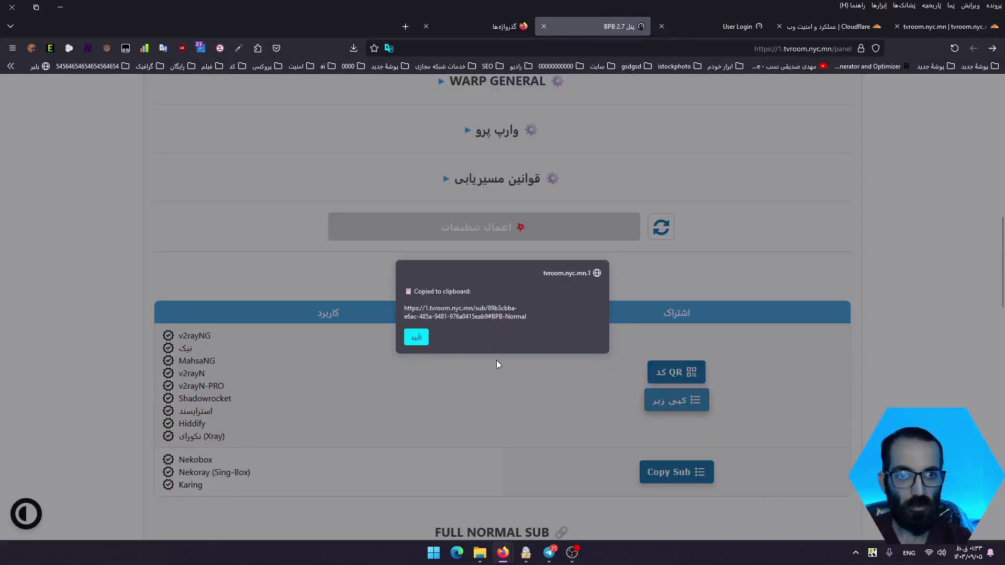
click(415, 341)
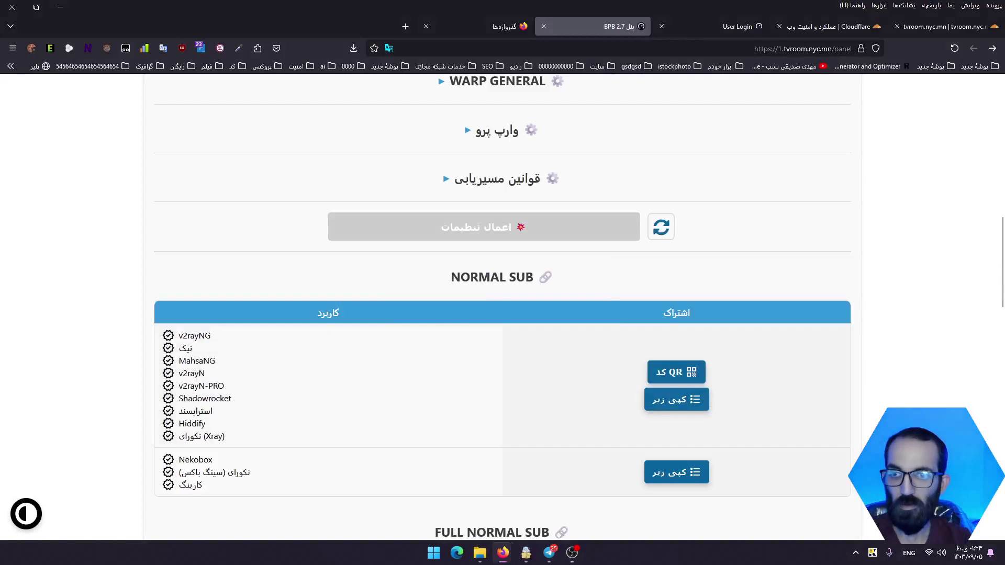
click(584, 554)
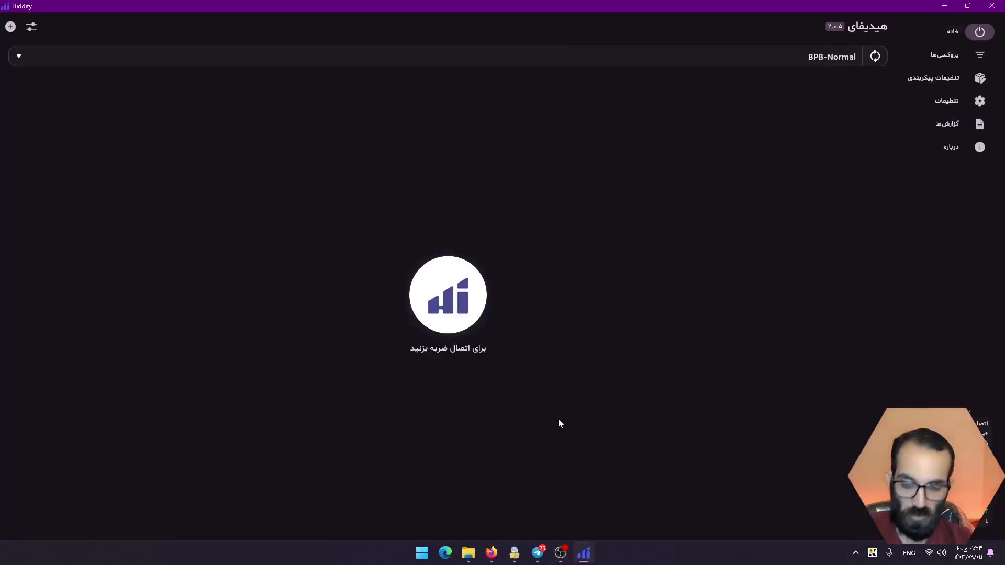
Import the copied subscription link and connect through the BPB-Normal profile, dismissing the administrator-access notice.
key(ctrl+v)
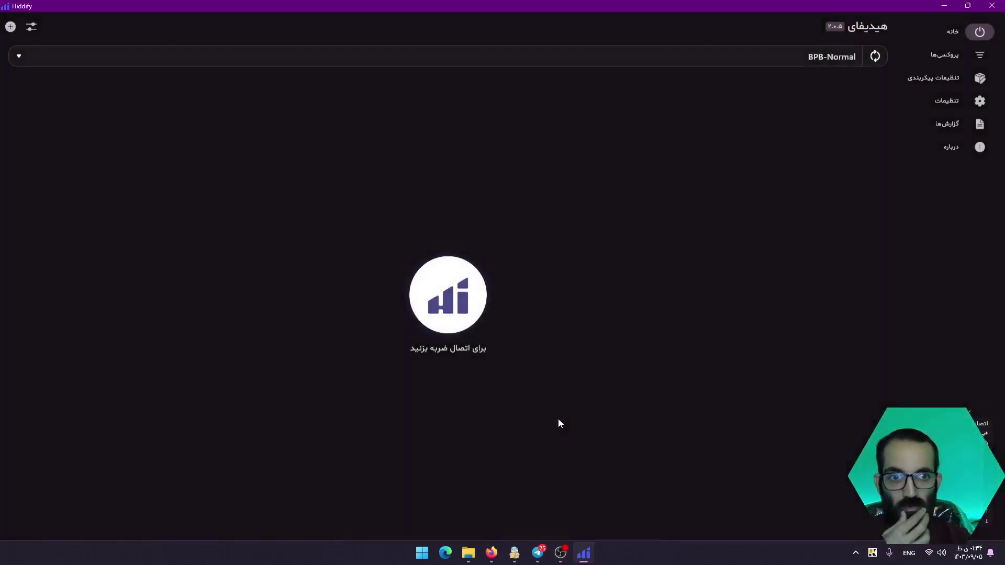
click(462, 322)
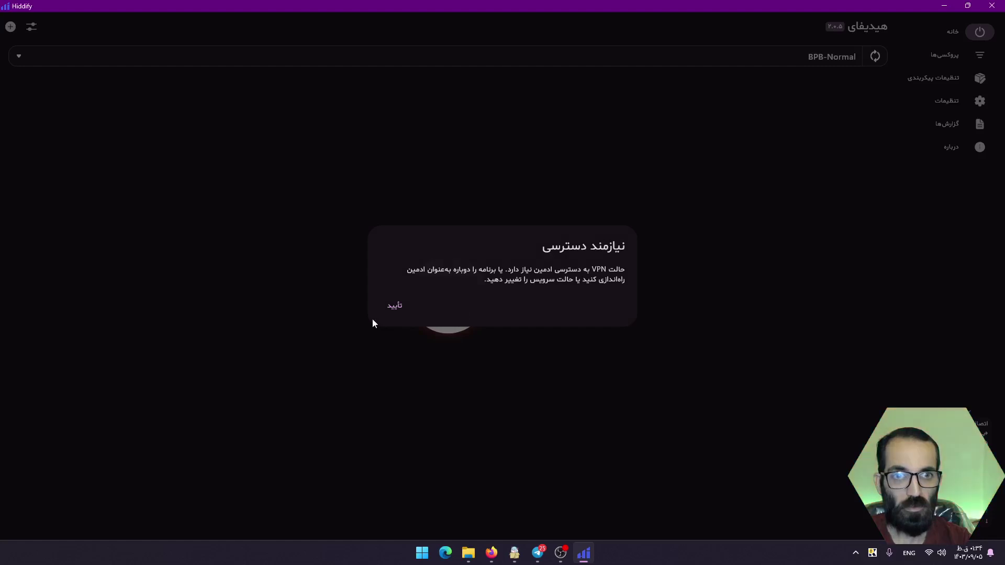
click(395, 307)
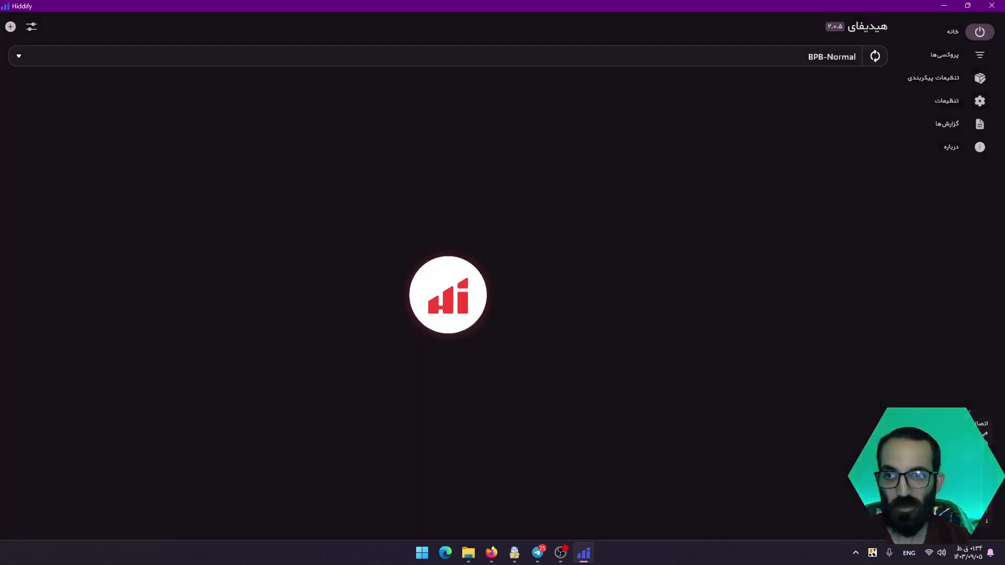
click(430, 340)
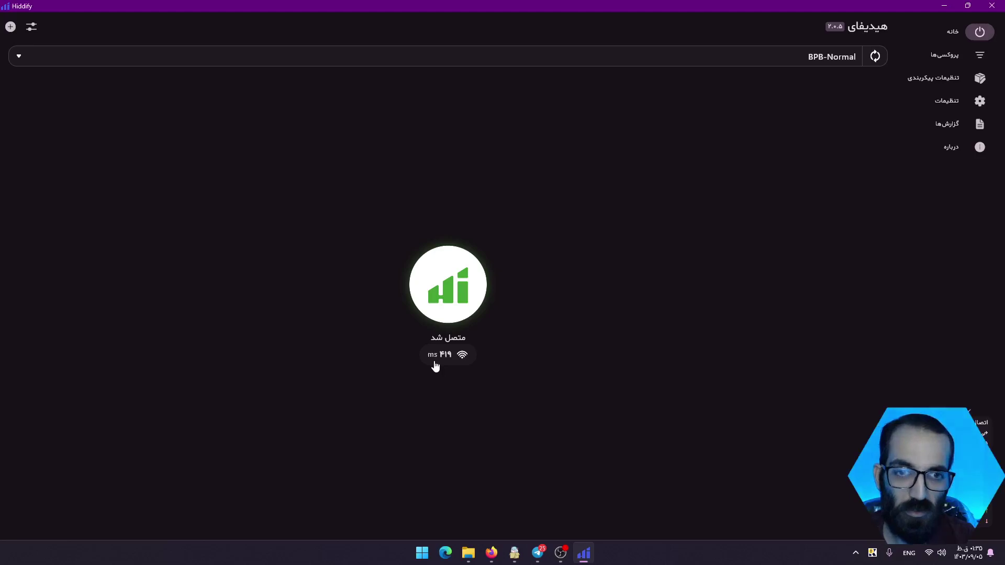
Retest the latency of the active BPB-Normal connection several times.
click(434, 362)
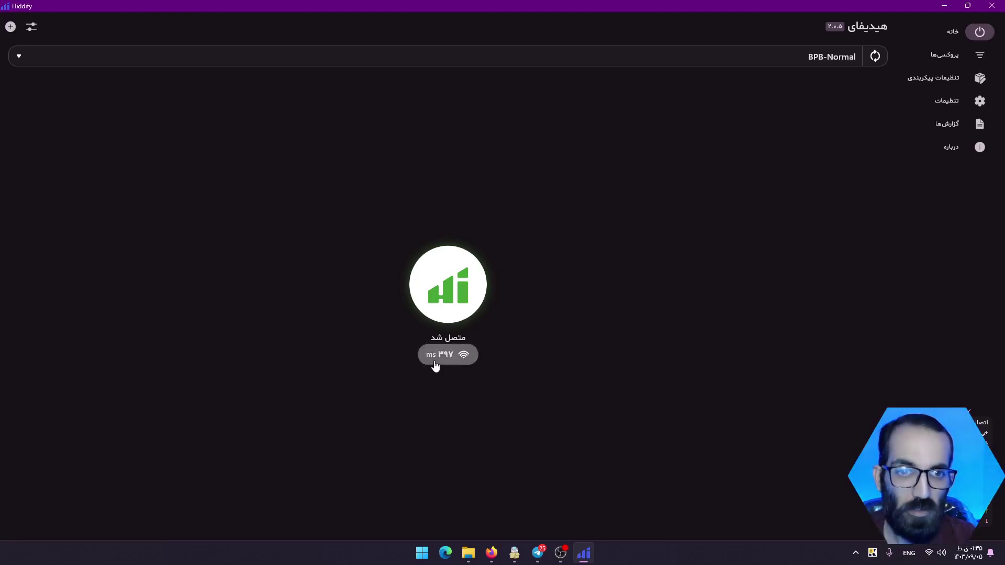
click(435, 361)
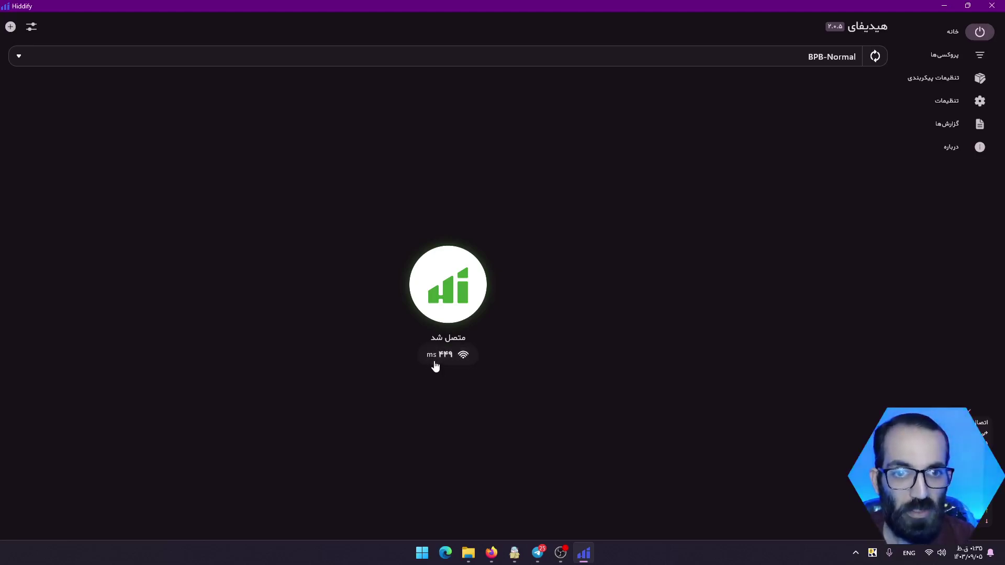
click(434, 361)
click(435, 361)
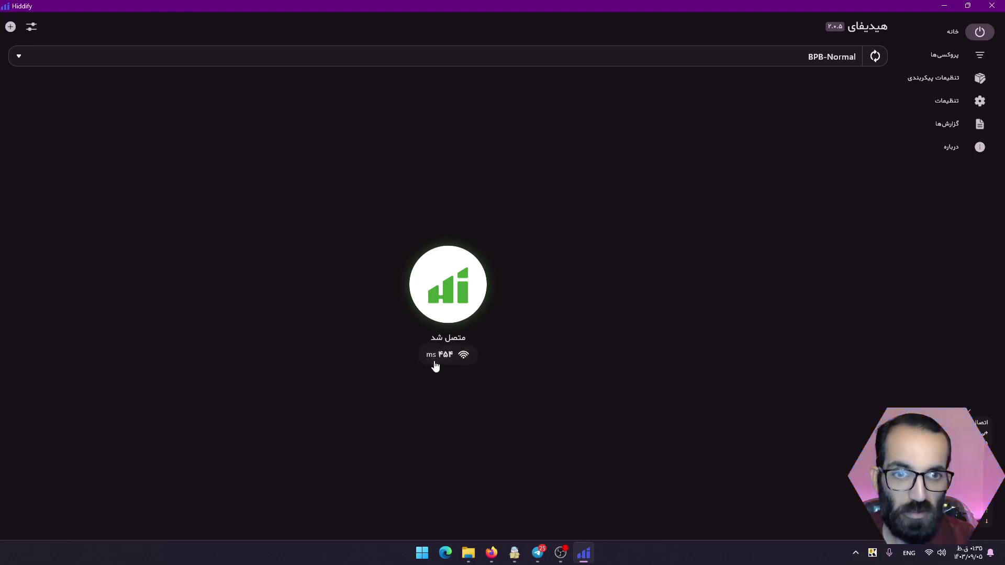
click(434, 361)
click(561, 553)
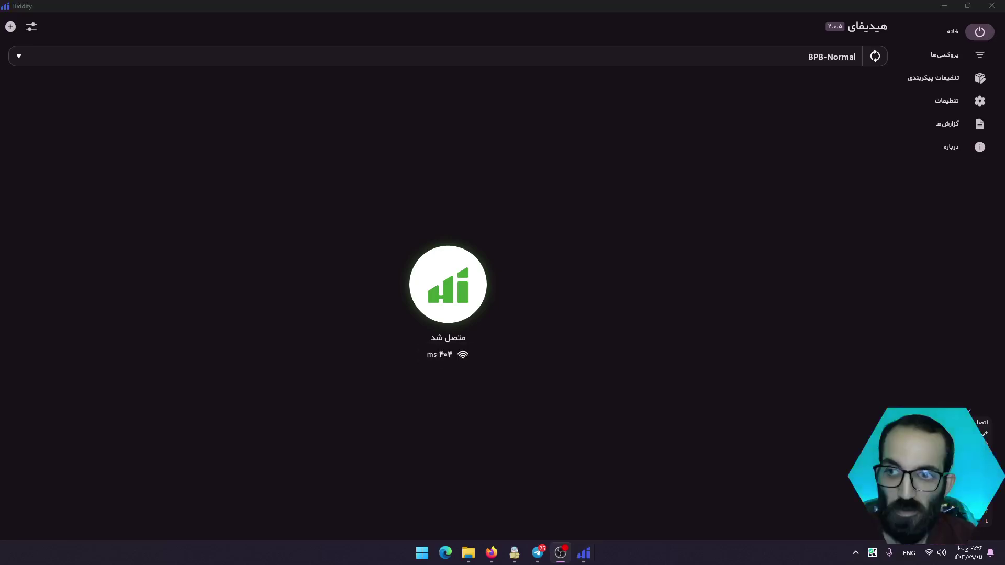
Switch to Firefox, open the bookmarked YouTube channel's videos and look through the list to check that pages and thumbnails load.
mouse_move(493, 558)
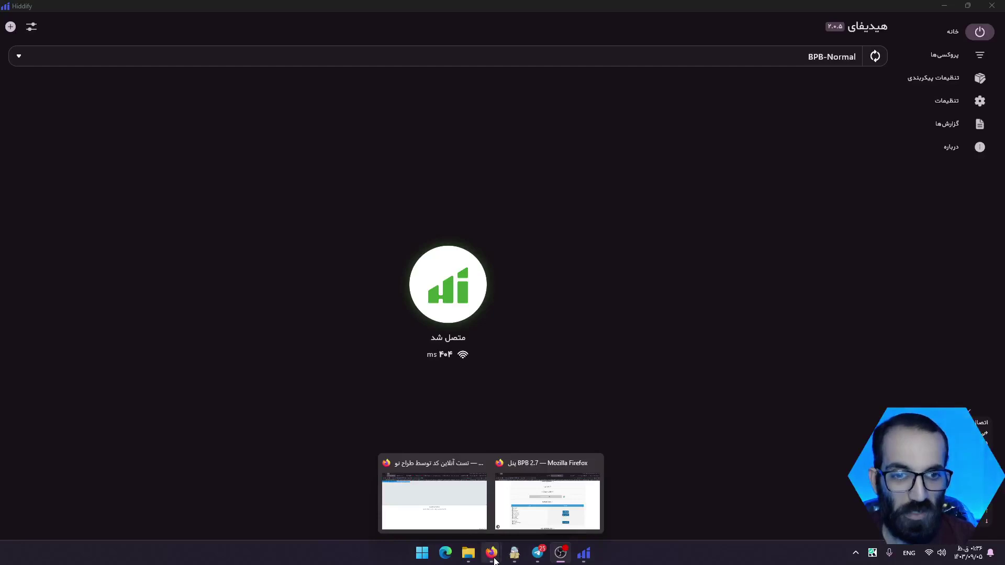
click(547, 510)
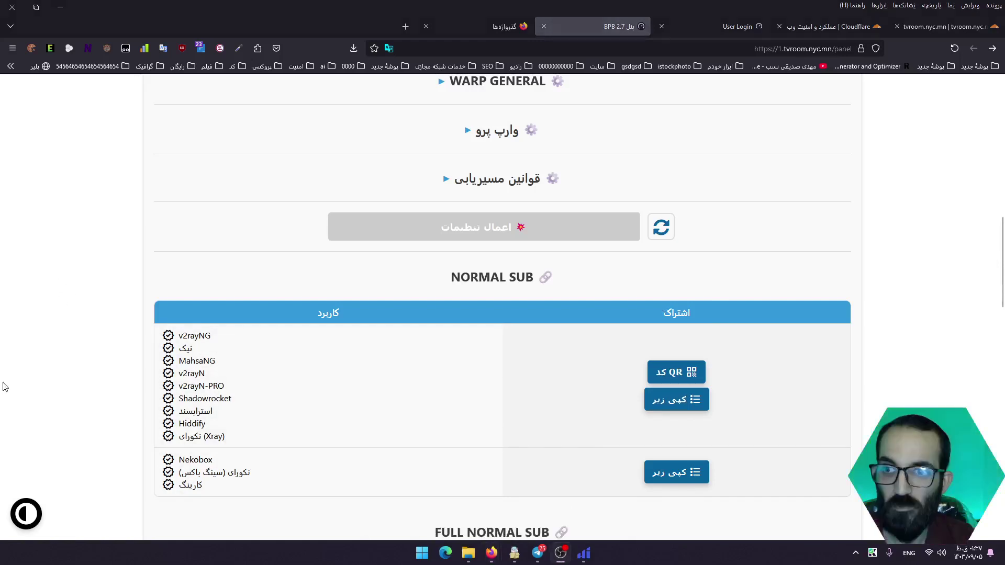
click(788, 66)
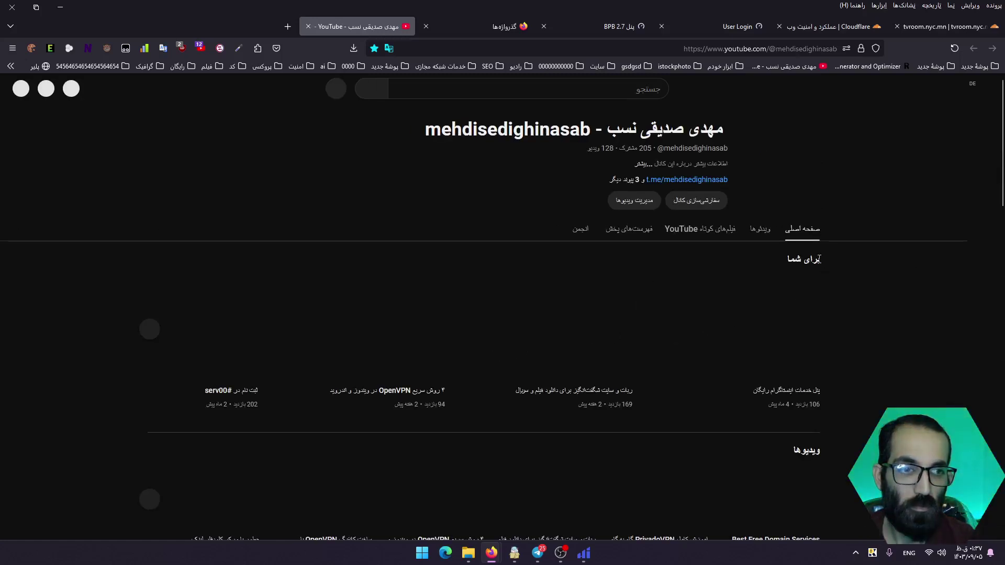
click(761, 239)
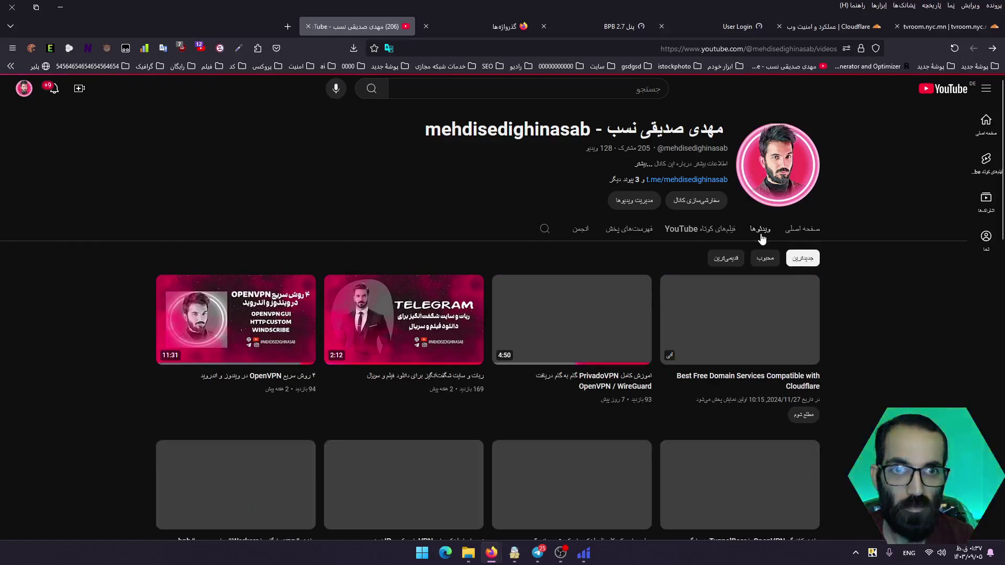
scroll(774, 268, down, 7)
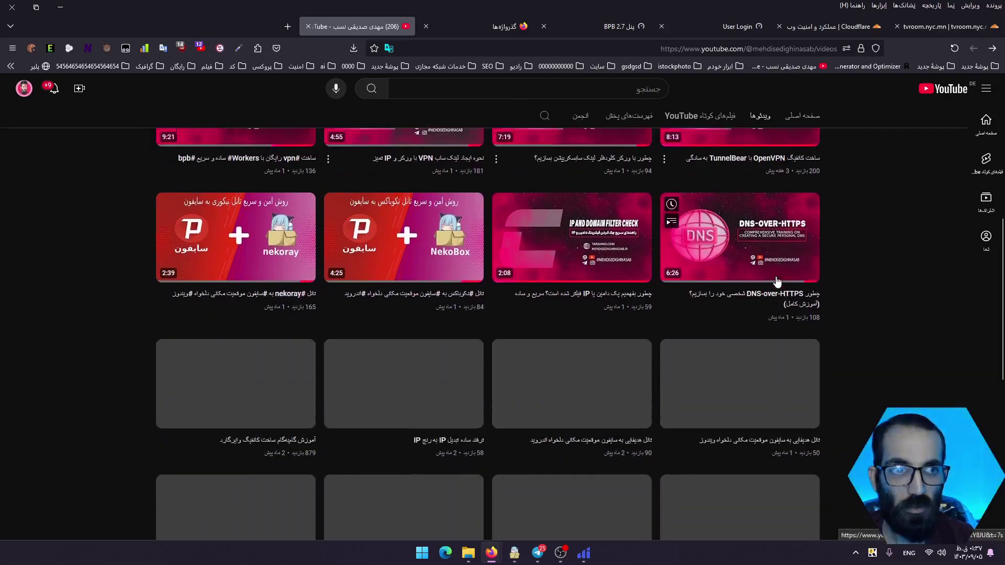
scroll(777, 282, down, 5)
scroll(806, 285, down, 1)
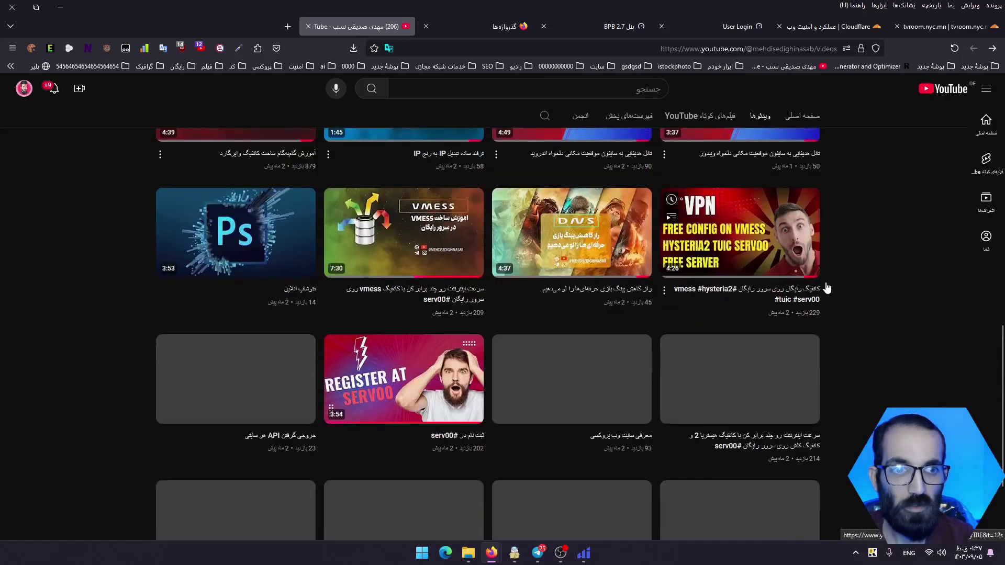
scroll(842, 283, up, 5)
scroll(843, 287, up, 4)
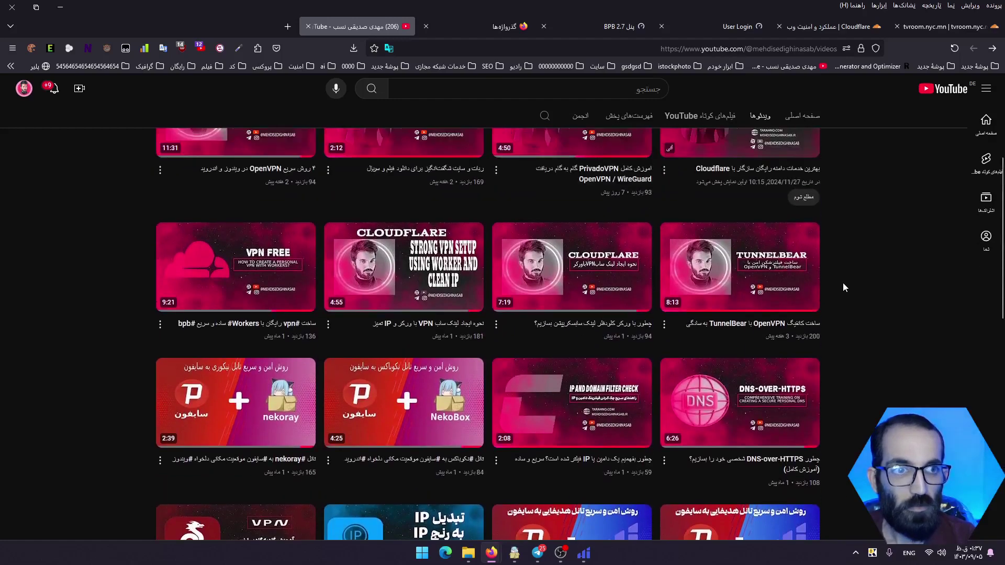
scroll(843, 286, up, 3)
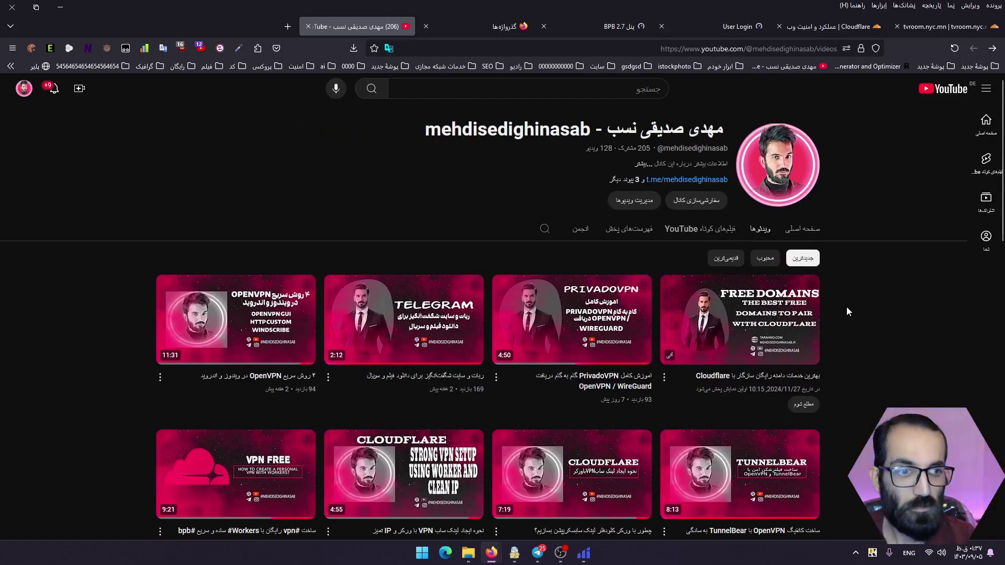
Play the channel's PrivadoVPN OpenVPN / WireGuard tutorial video, mute it and open its playback settings.
mouse_move(548, 348)
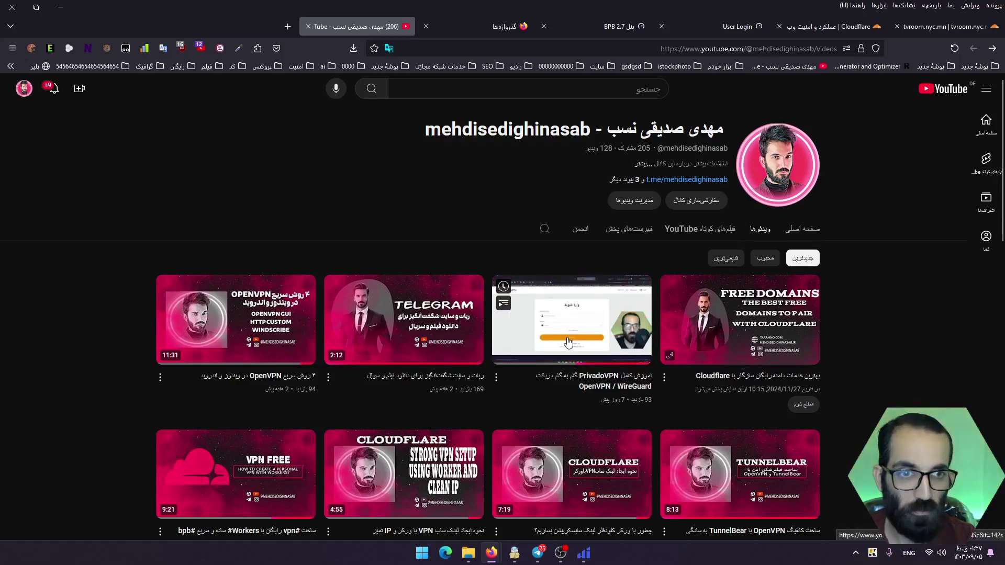
click(563, 347)
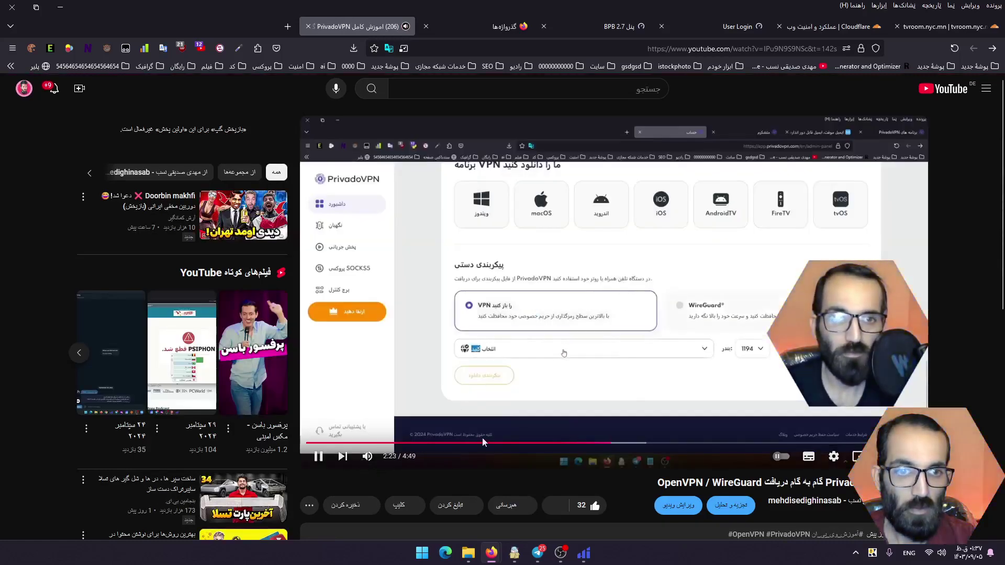
click(367, 458)
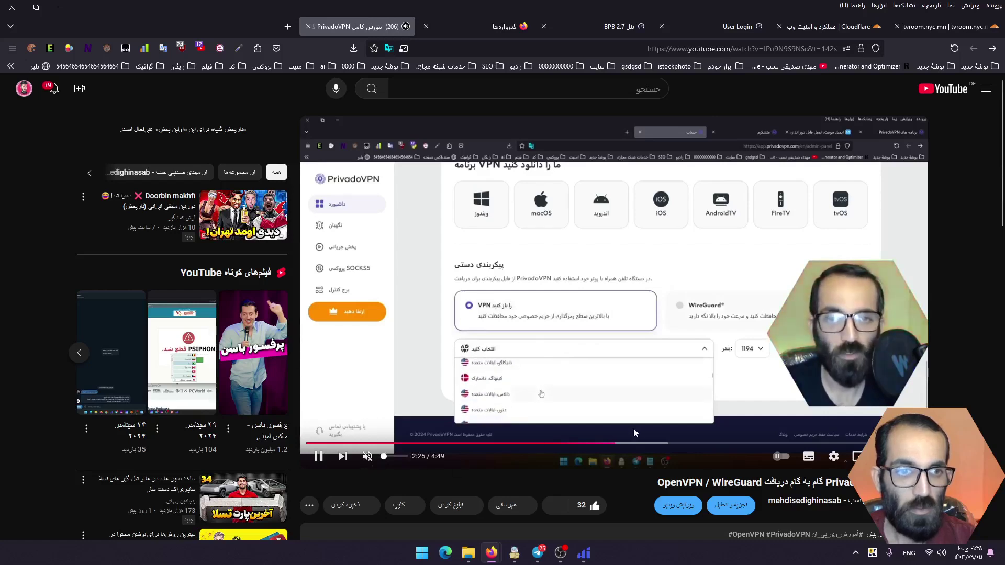
click(834, 456)
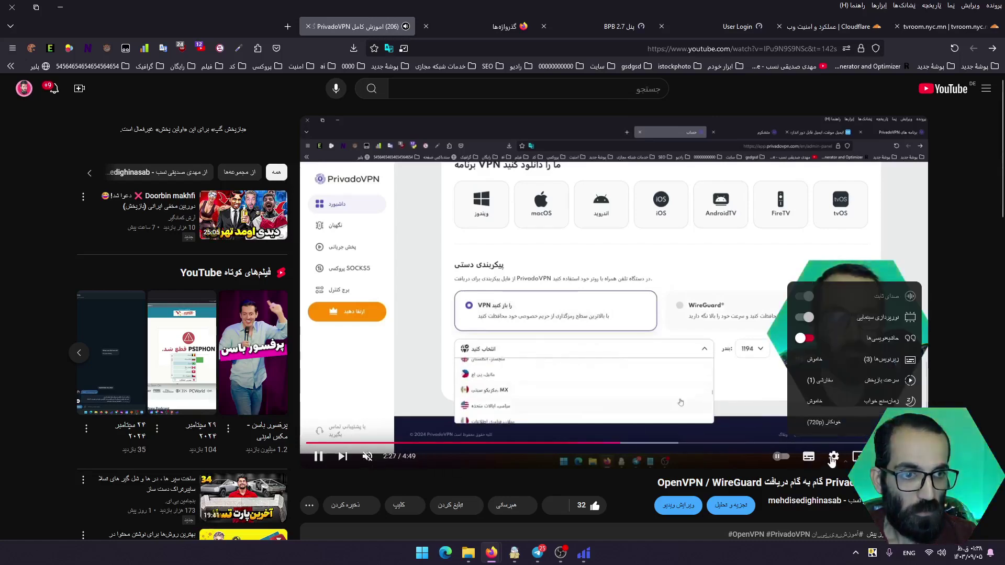